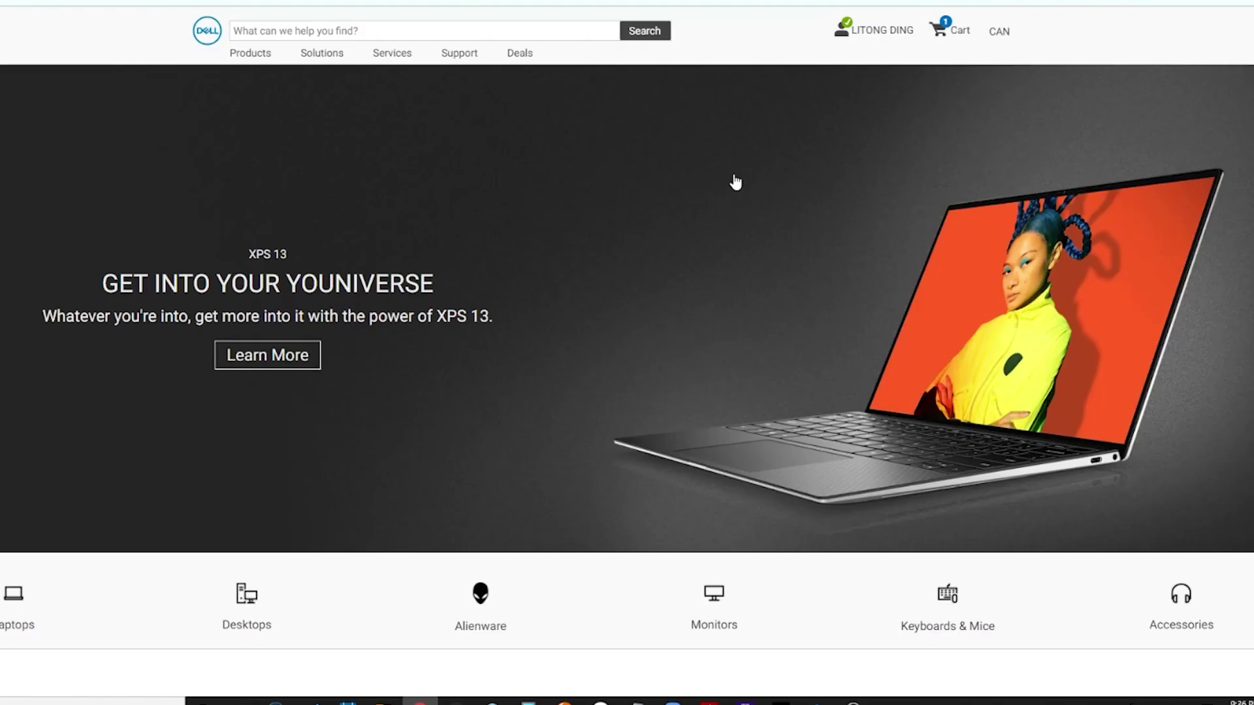
Go to Dell's Product Support page through the Support menu on dell.com
{"action": "scroll", "coordinate": [624, 288], "scroll_direction": "down", "scroll_amount": 3}
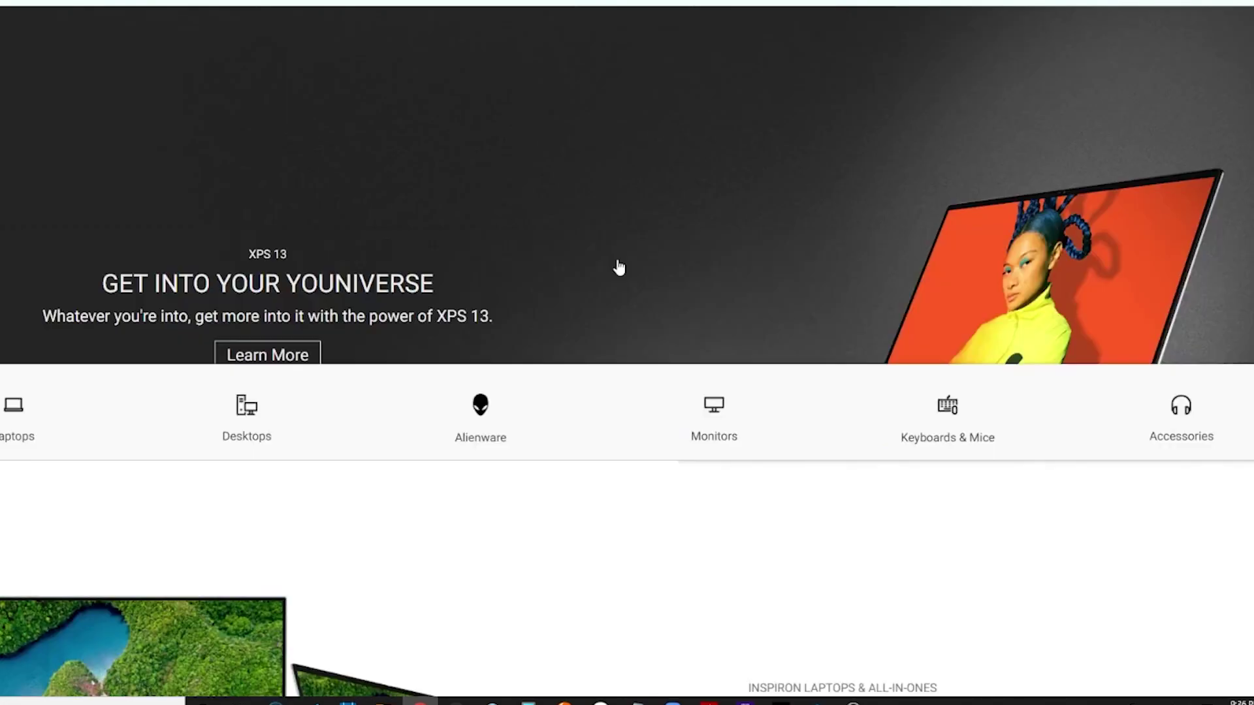
{"action": "scroll", "coordinate": [616, 268], "scroll_direction": "up", "scroll_amount": 3}
{"action": "left_click", "coordinate": [467, 56]}
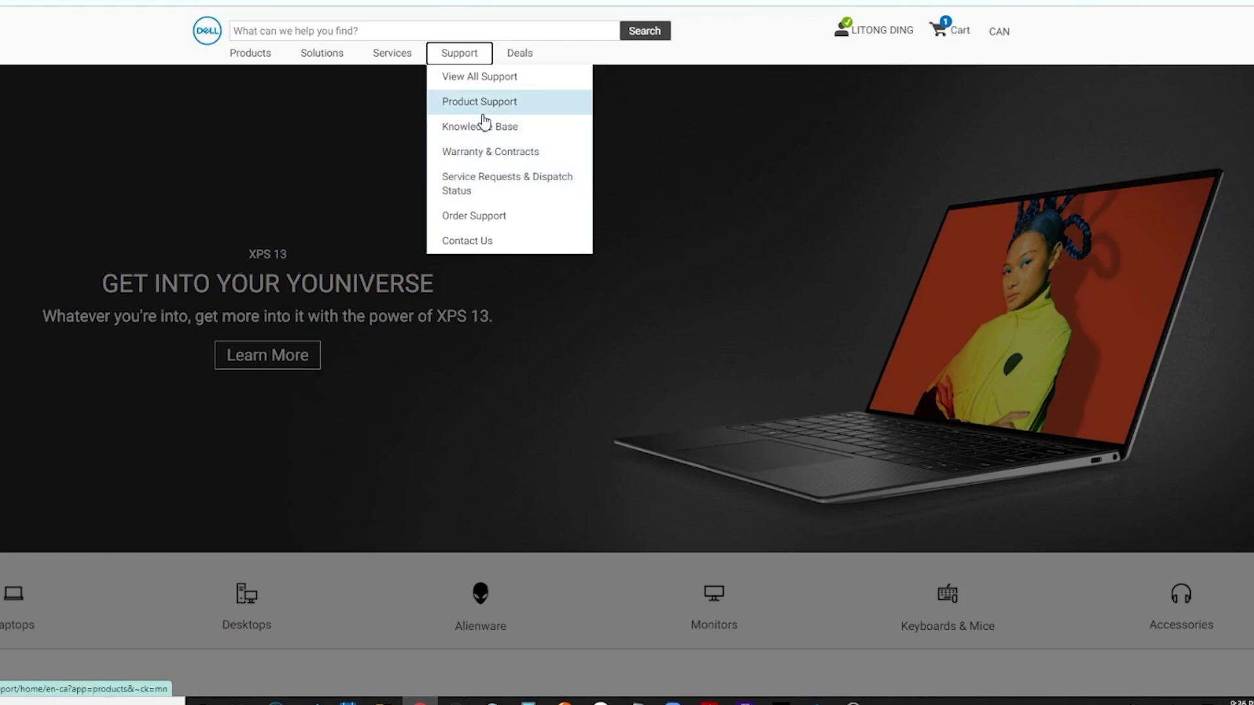
{"action": "left_click", "coordinate": [851, 115]}
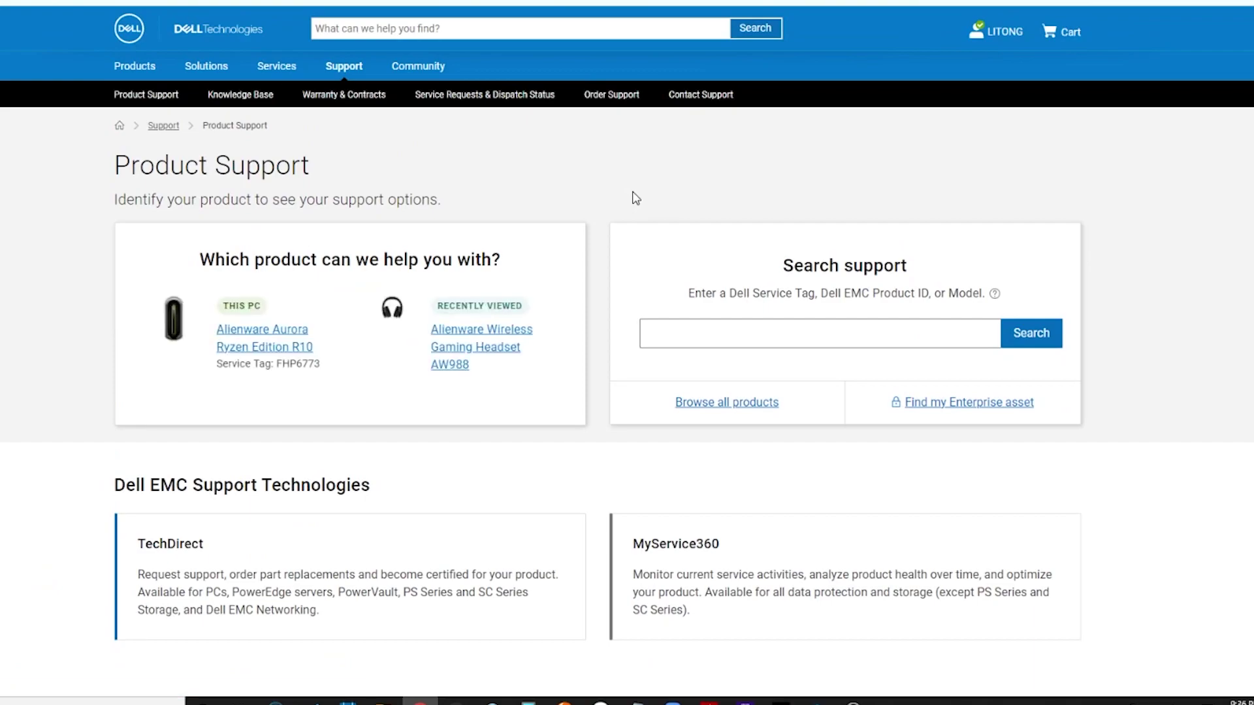
Open the Alienware Aurora Ryzen Edition R10's BIOS driver list, then launch SupportAssist from the taskbar
{"action": "left_click", "coordinate": [253, 332]}
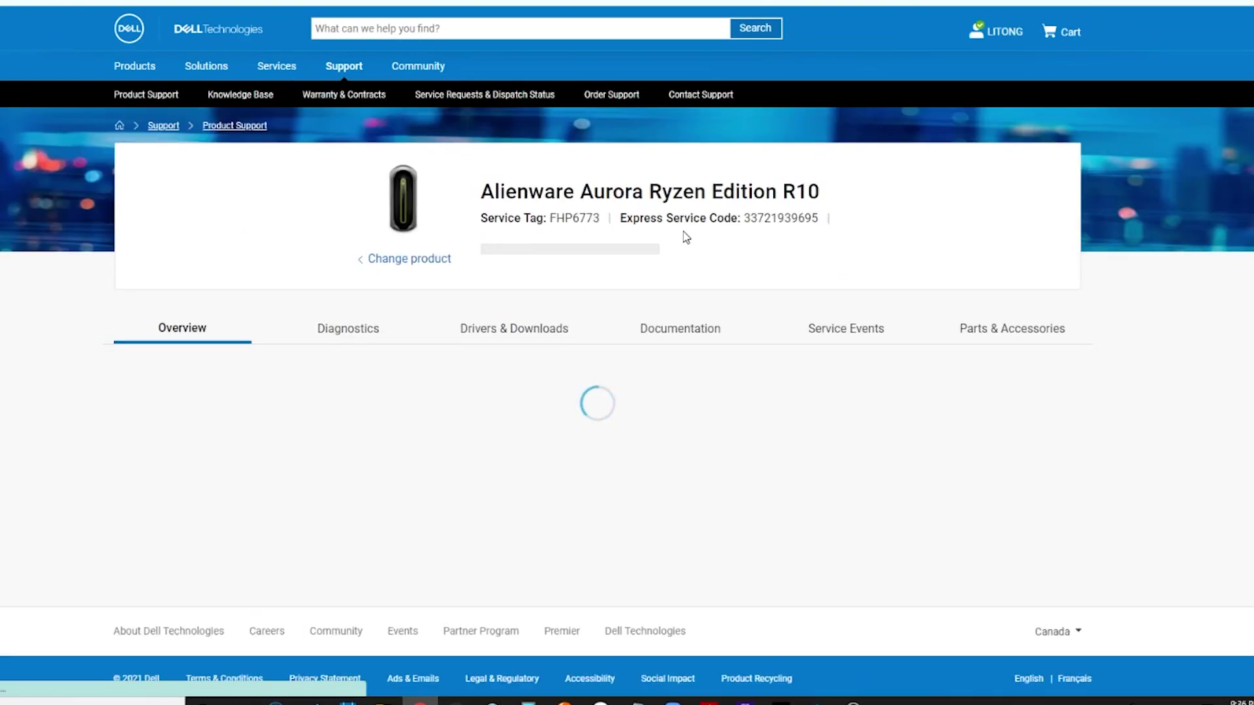
{"action": "scroll", "coordinate": [686, 236], "scroll_direction": "down", "scroll_amount": 3}
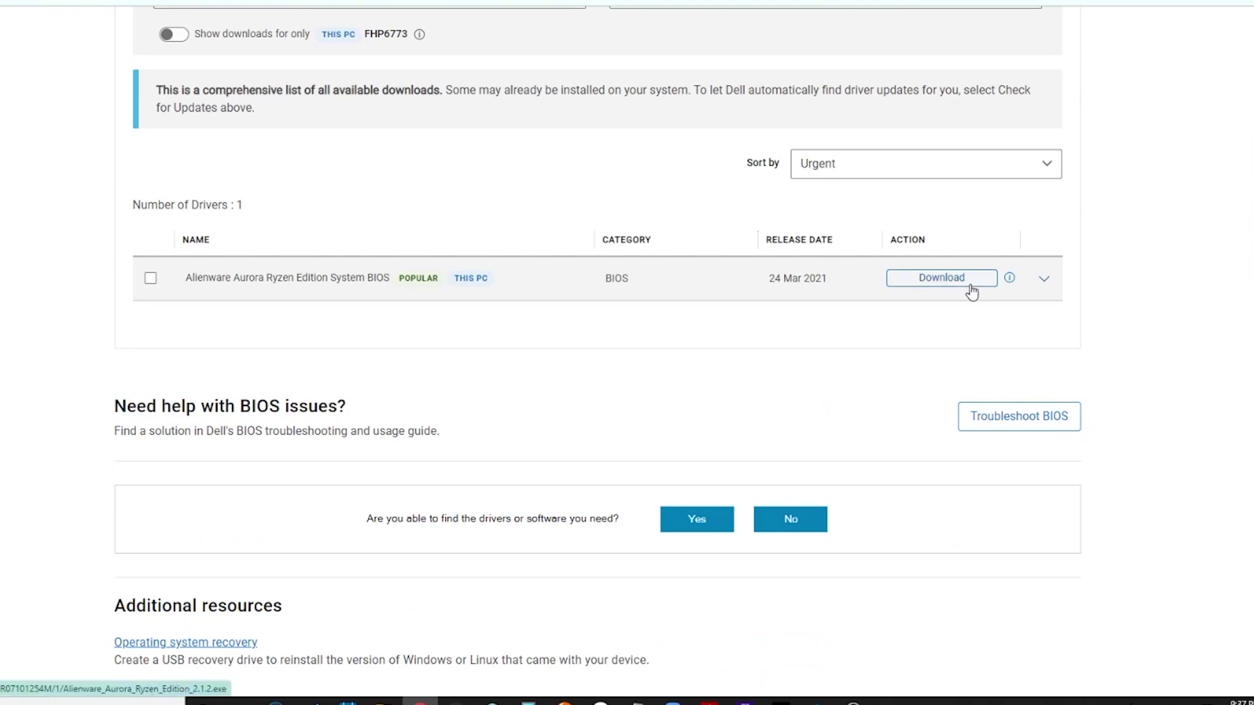
{"action": "scroll", "coordinate": [679, 320], "scroll_direction": "up", "scroll_amount": 2}
{"action": "scroll", "coordinate": [673, 322], "scroll_direction": "down", "scroll_amount": 1}
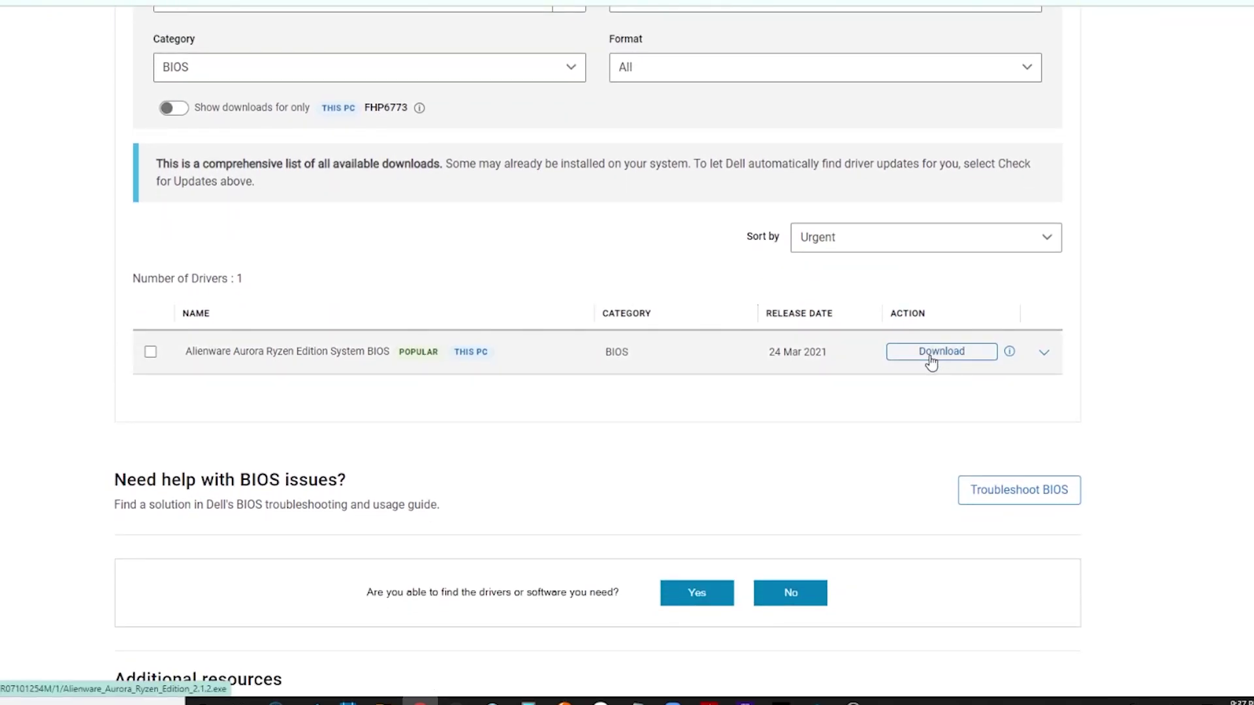
{"action": "scroll", "coordinate": [697, 327], "scroll_direction": "up", "scroll_amount": 9}
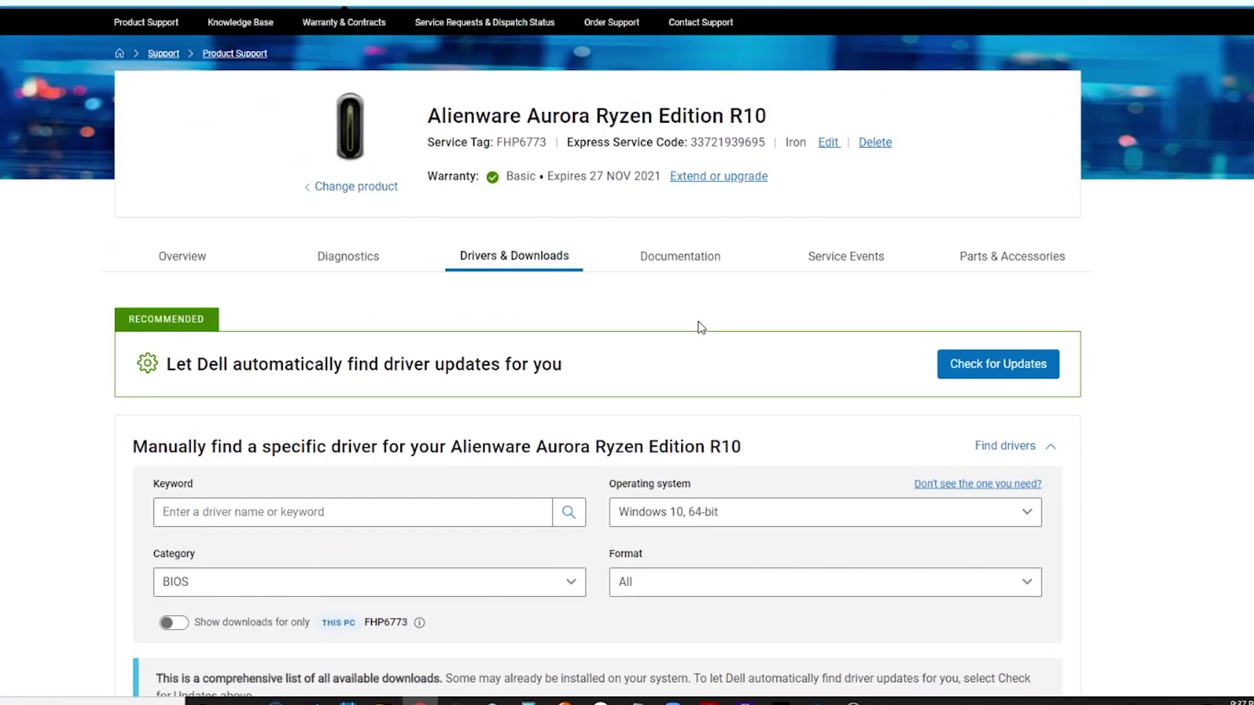
{"action": "scroll", "coordinate": [699, 326], "scroll_direction": "up", "scroll_amount": 1}
{"action": "scroll", "coordinate": [704, 325], "scroll_direction": "down", "scroll_amount": 5}
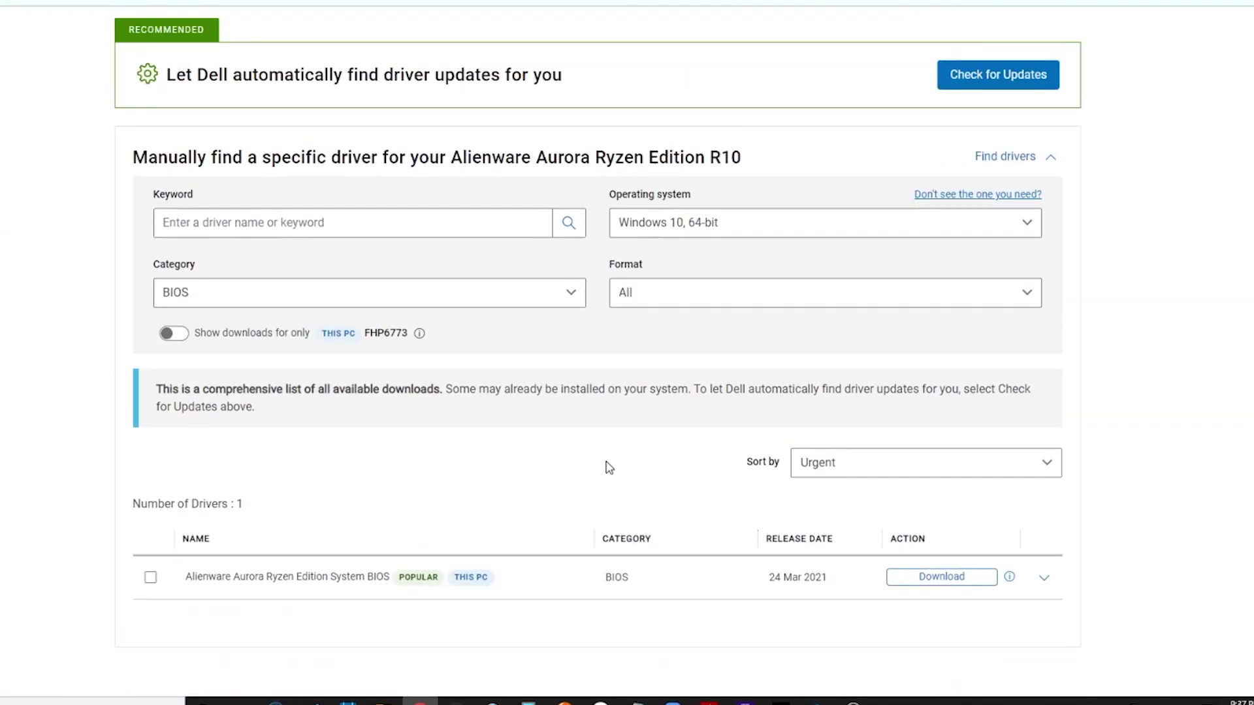
{"action": "left_click", "coordinate": [491, 702]}
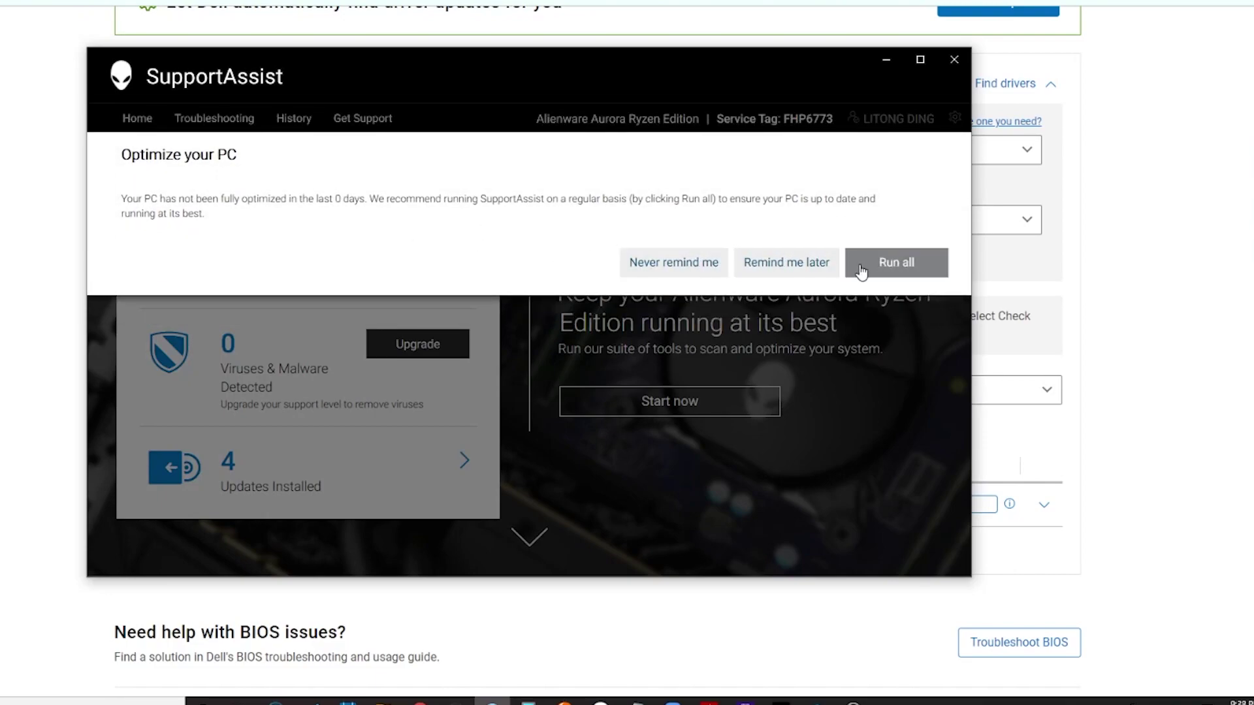
Accept Run all on the Optimize your PC prompt and bring the available driver updates into view
{"action": "left_click", "coordinate": [894, 264]}
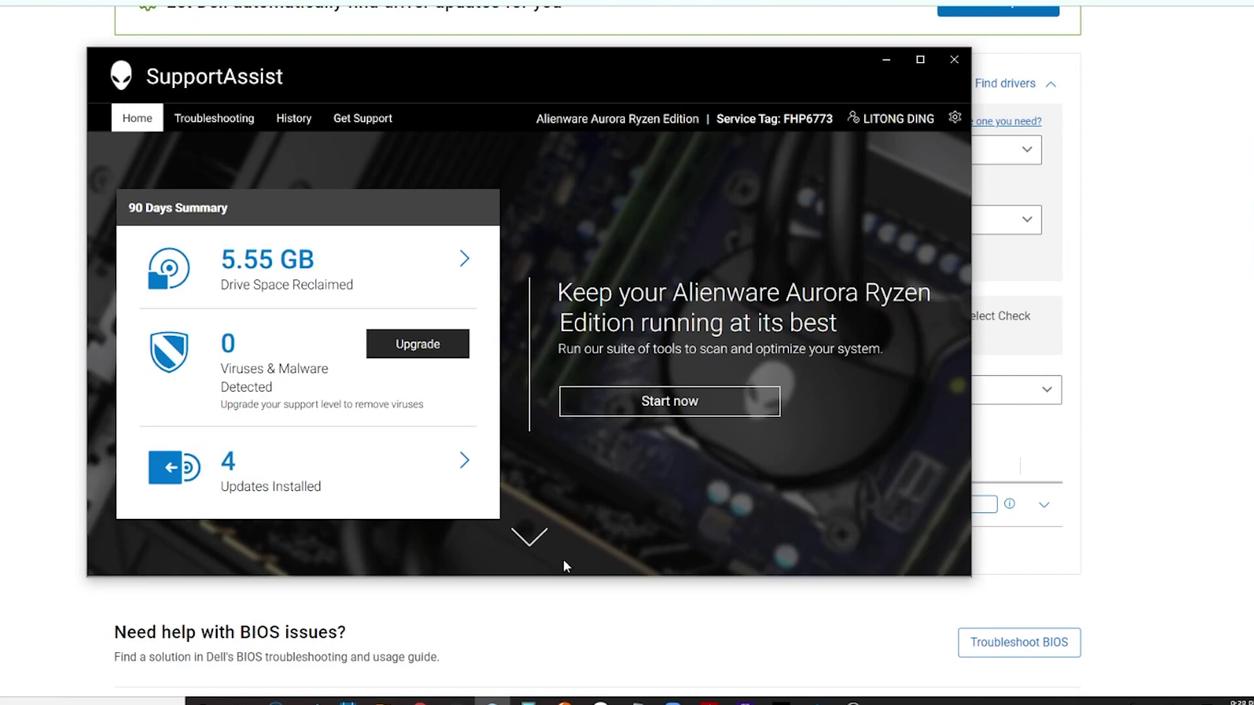
{"action": "left_click", "coordinate": [529, 537]}
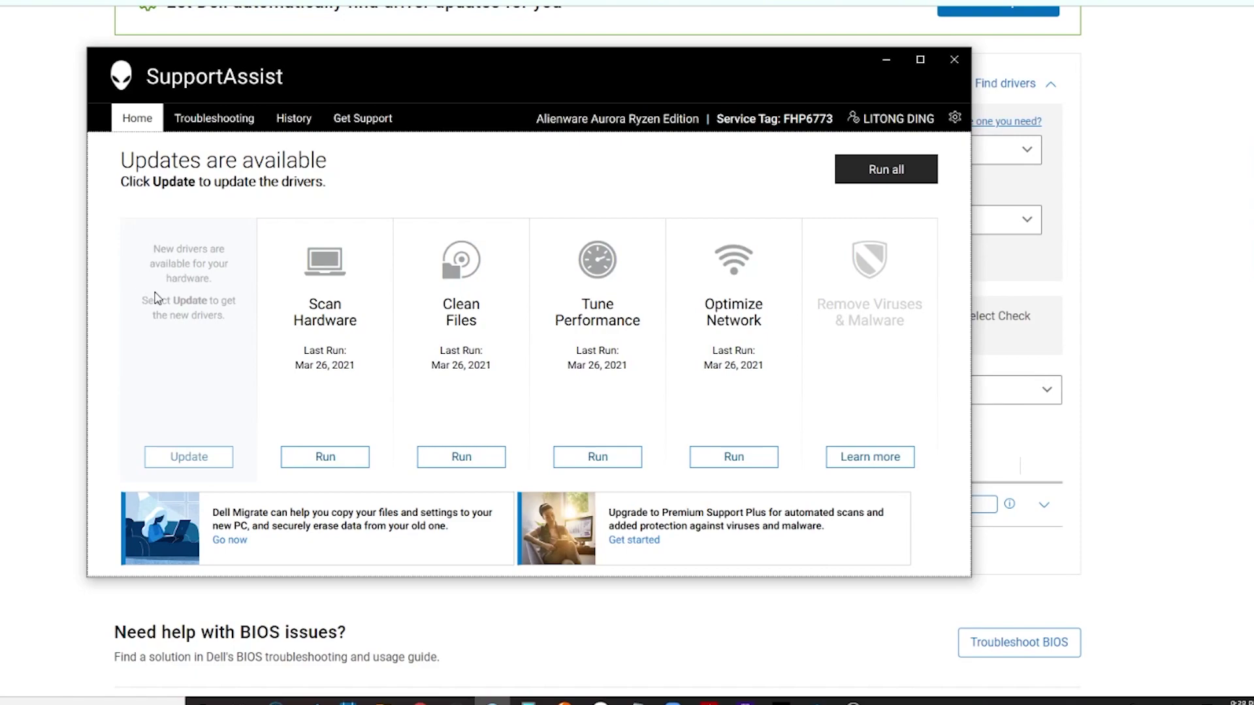
List the updates and untick the Killer PCIe Ethernet driver, keeping only System BIOS 2.1.2 selected
{"action": "left_click", "coordinate": [189, 456]}
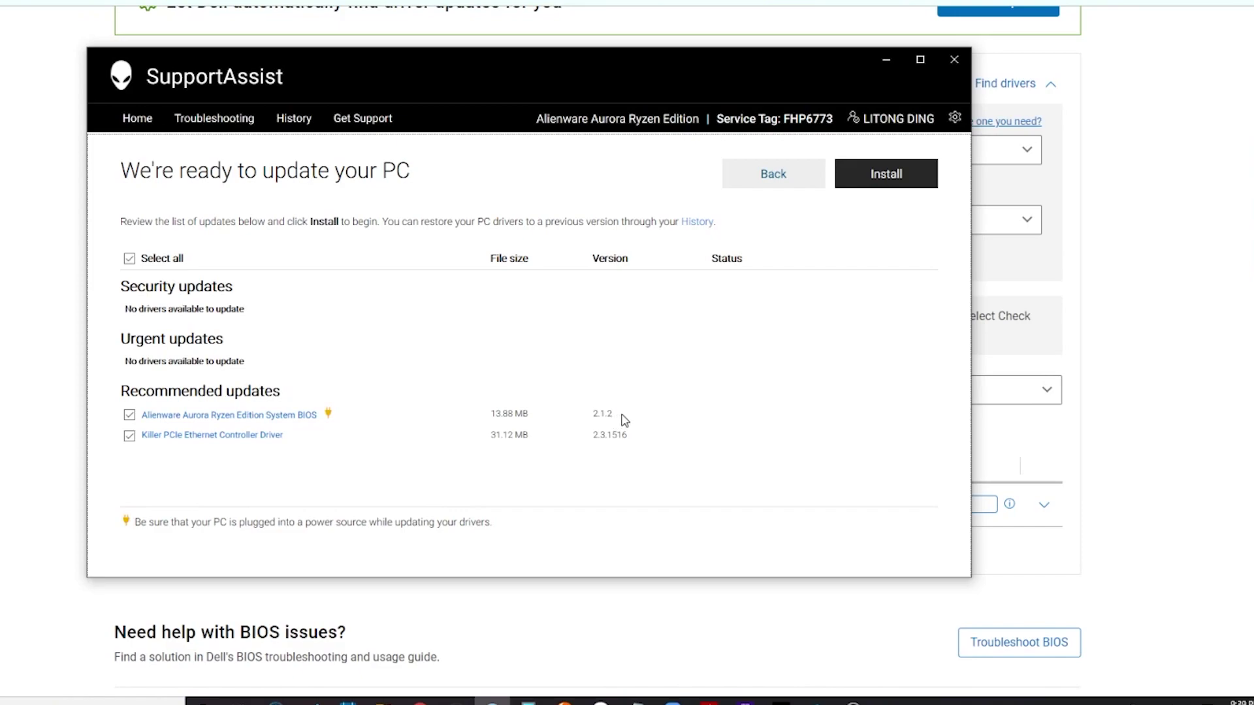
{"action": "left_click_drag", "start_coordinate": [630, 419], "coordinate": [472, 421]}
{"action": "left_click", "coordinate": [471, 421]}
{"action": "left_click", "coordinate": [129, 436]}
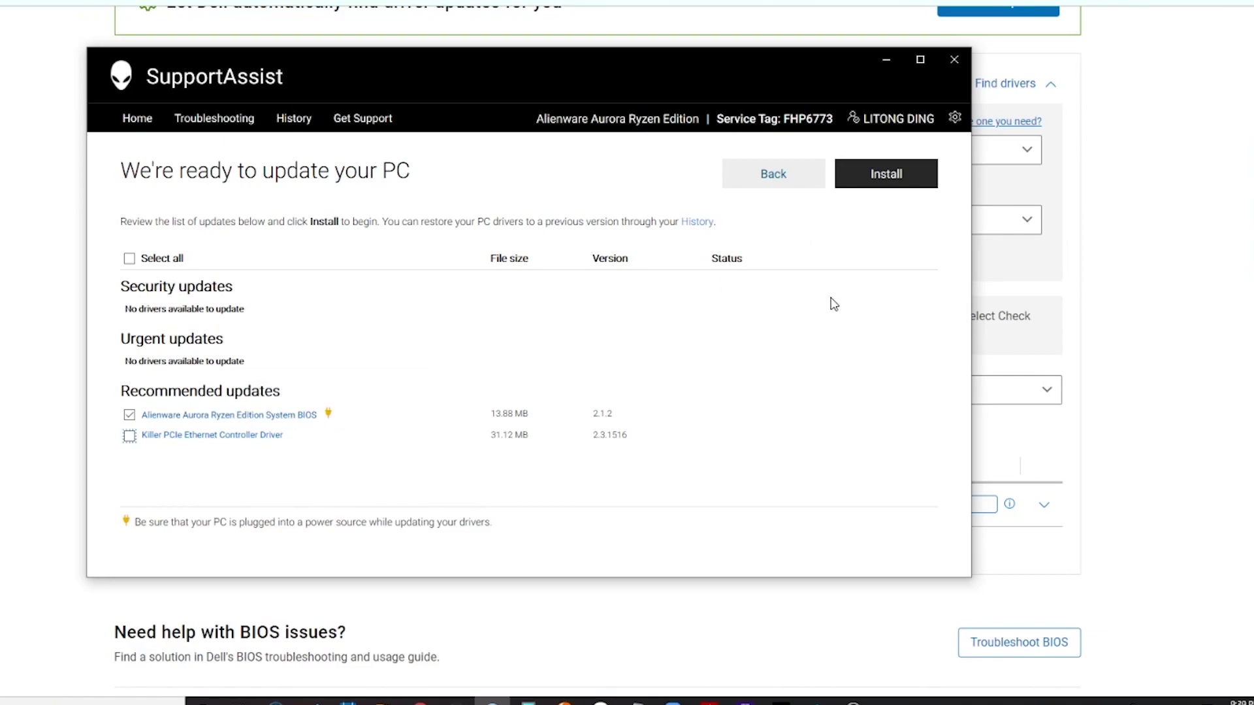
Check CPU-Z's Mainboard tab, which shows the current BIOS as 2.1.1 dated 01/14/2021
{"action": "left_click_drag", "start_coordinate": [566, 53], "coordinate": [628, 43]}
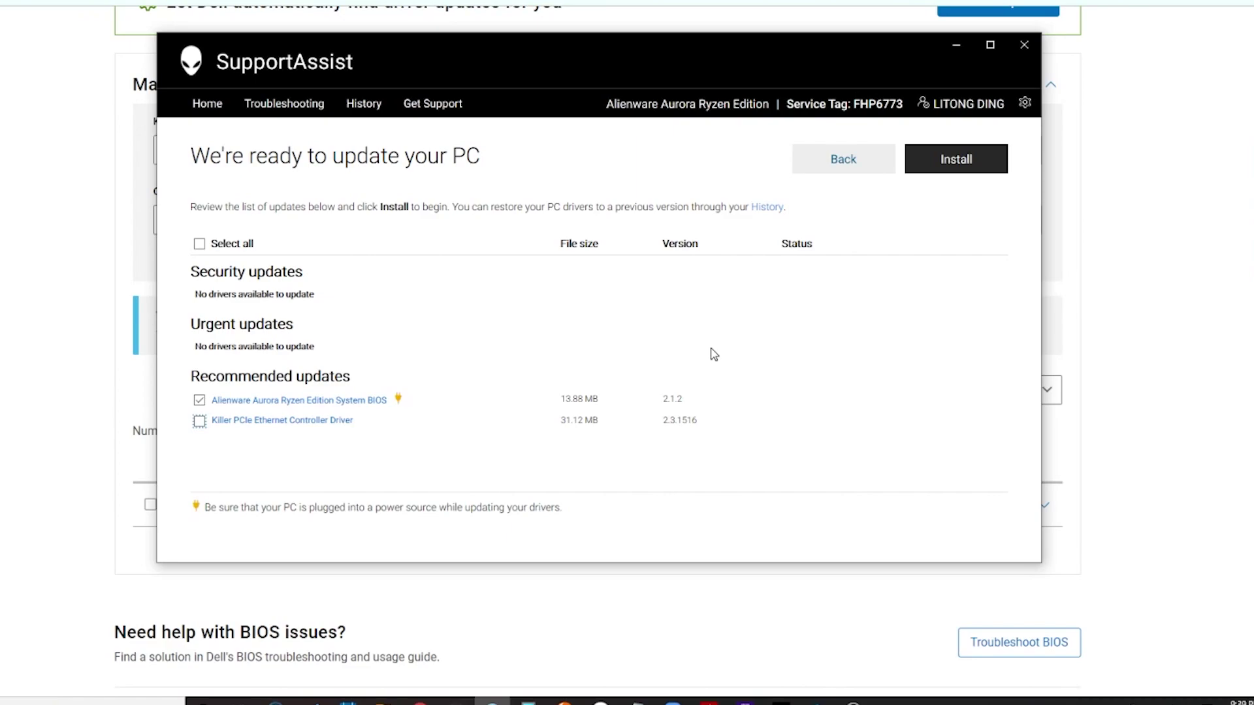
{"action": "left_click_drag", "start_coordinate": [597, 47], "coordinate": [547, 40]}
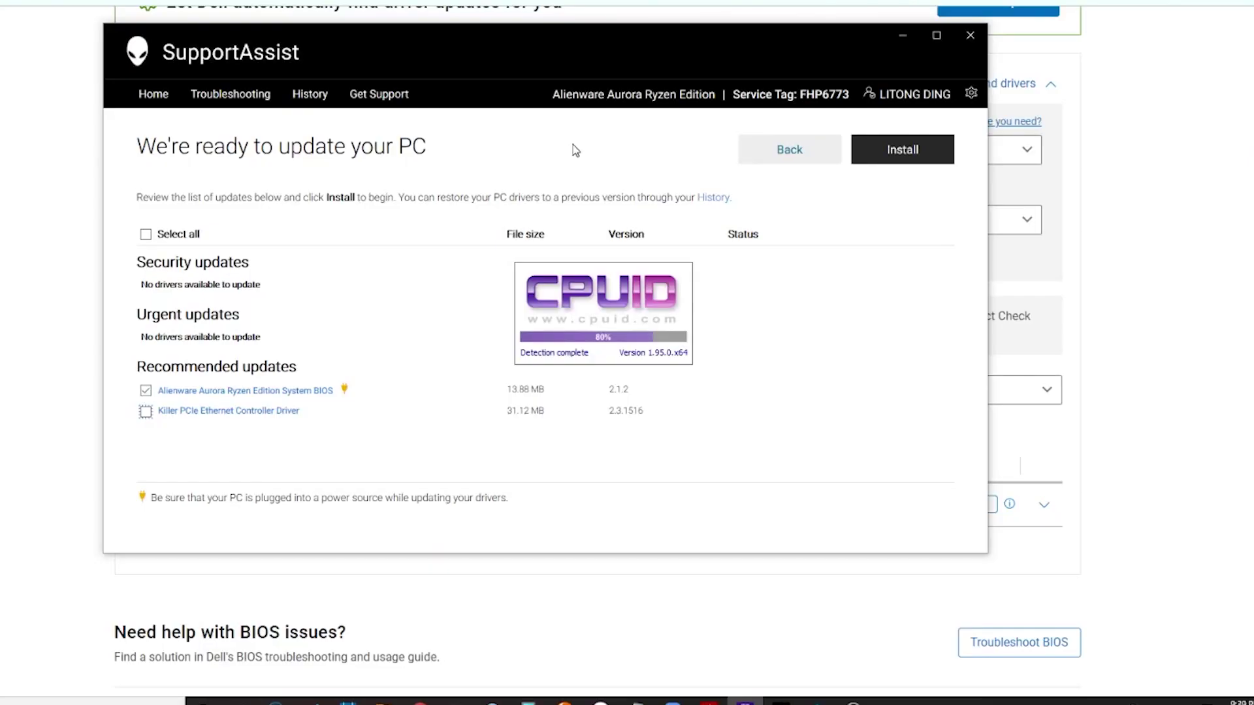
{"action": "left_click", "coordinate": [634, 204]}
{"action": "left_click_drag", "start_coordinate": [704, 183], "coordinate": [658, 187]}
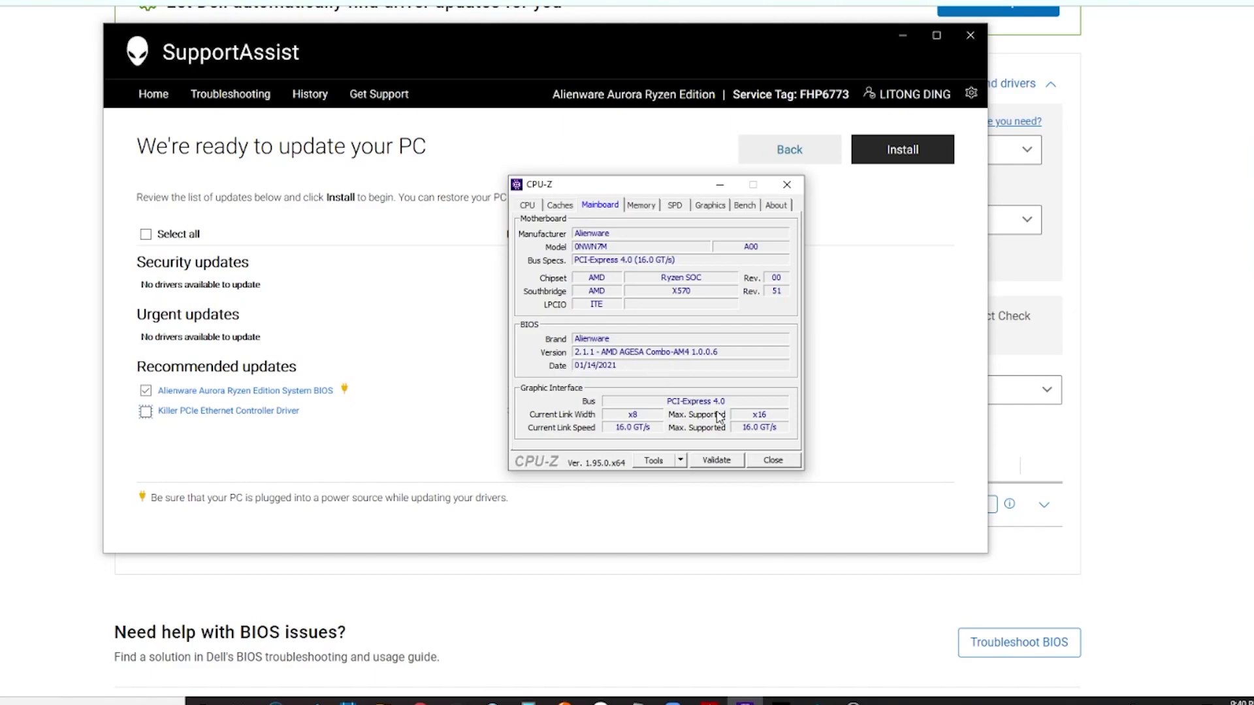
Close CPU-Z and install the System BIOS 2.1.2 update in SupportAssist
{"action": "left_click", "coordinate": [769, 461]}
{"action": "left_click", "coordinate": [901, 151]}
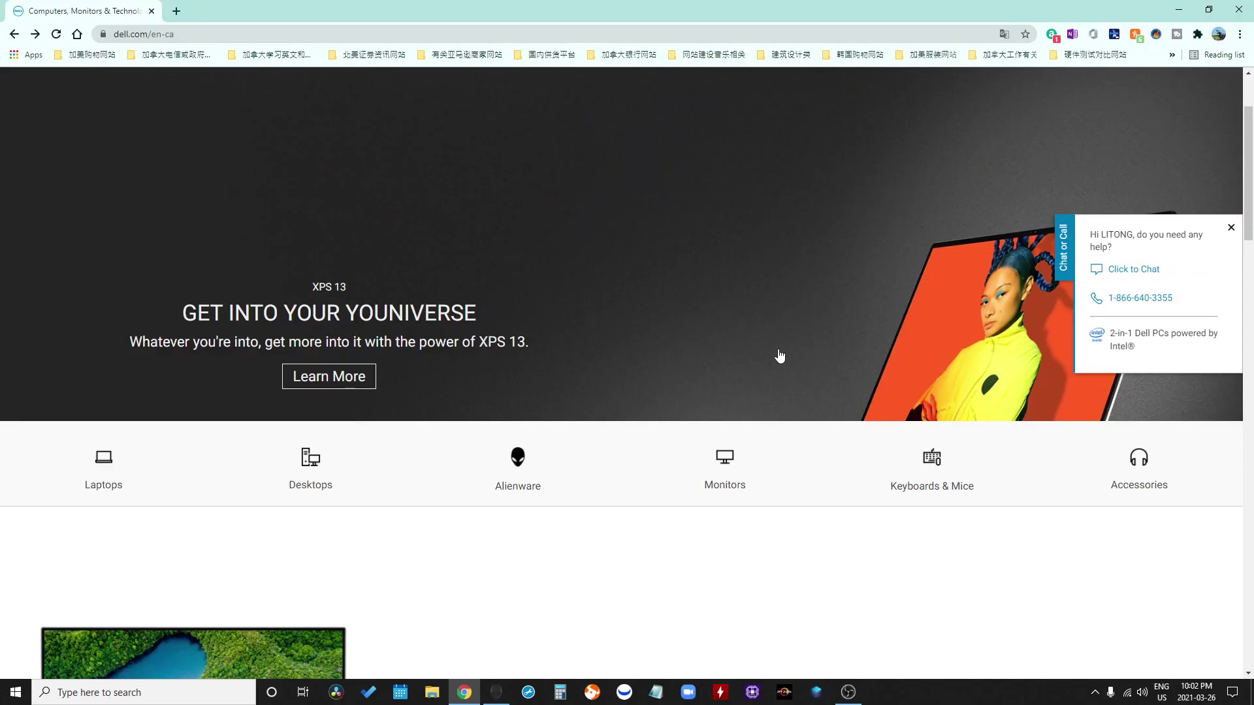
Reopen CPU-Z from the Windows Start menu to show the Ryzen 7 3700X processor details
{"action": "scroll", "coordinate": [653, 372], "scroll_direction": "down", "scroll_amount": 3}
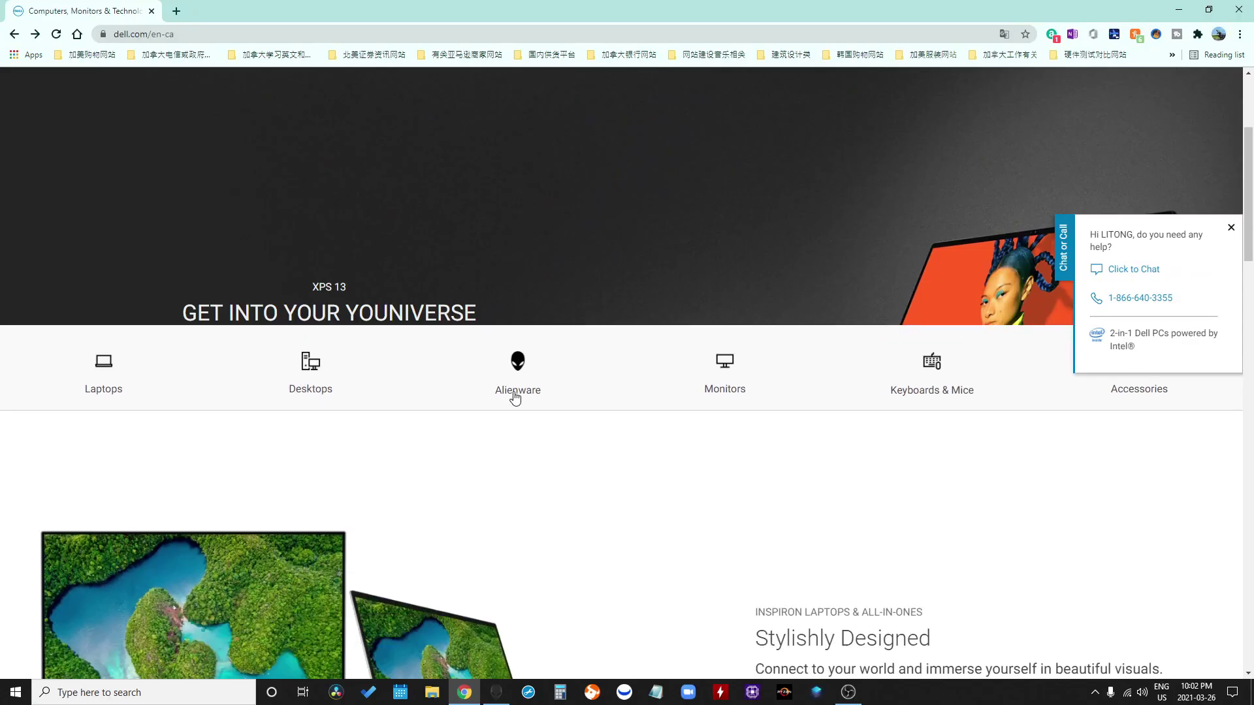
{"action": "scroll", "coordinate": [582, 395], "scroll_direction": "down", "scroll_amount": 3}
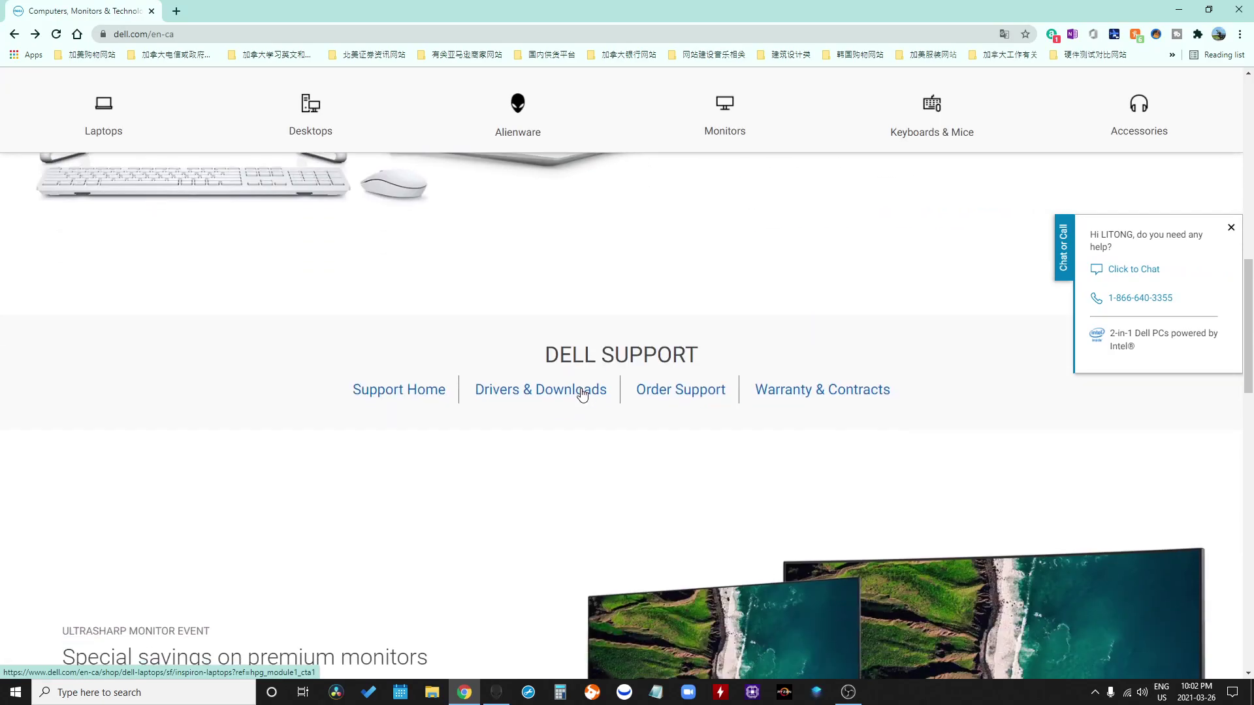
{"action": "scroll", "coordinate": [575, 405], "scroll_direction": "up", "scroll_amount": 6}
{"action": "key", "text": "super"}
{"action": "scroll", "coordinate": [98, 392], "scroll_direction": "down", "scroll_amount": 3}
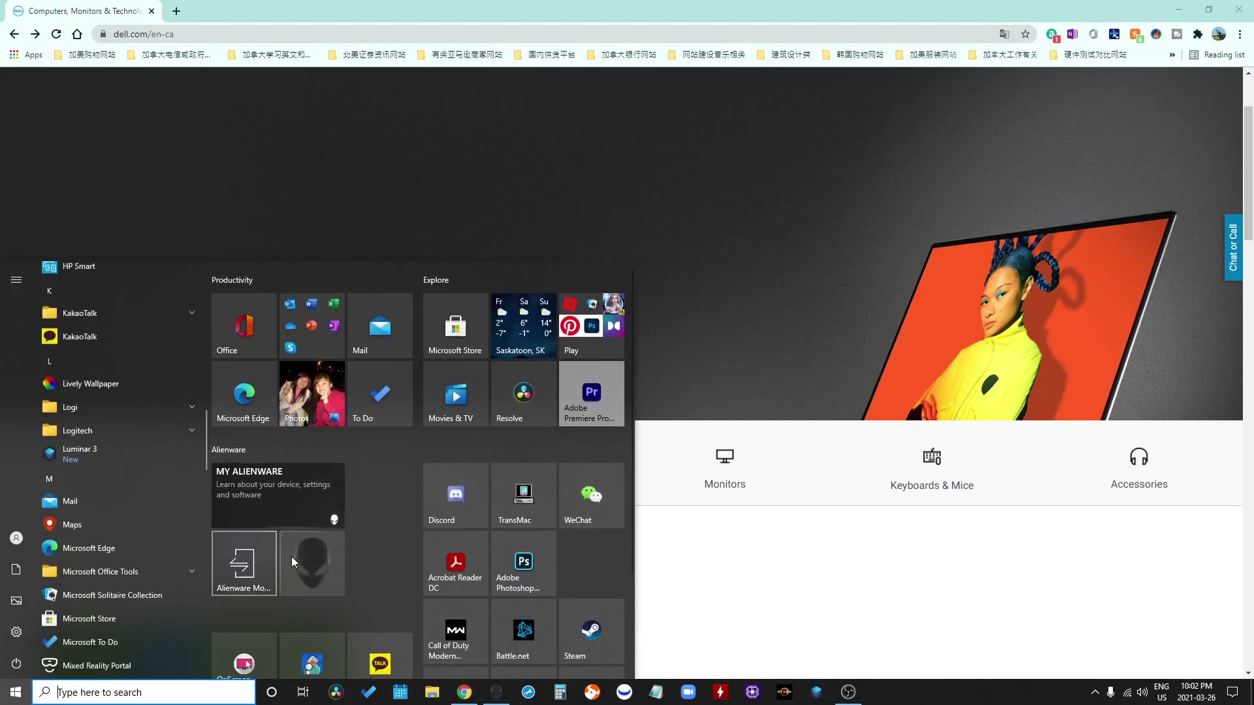
{"action": "left_click", "coordinate": [786, 335]}
{"action": "left_click", "coordinate": [786, 335]}
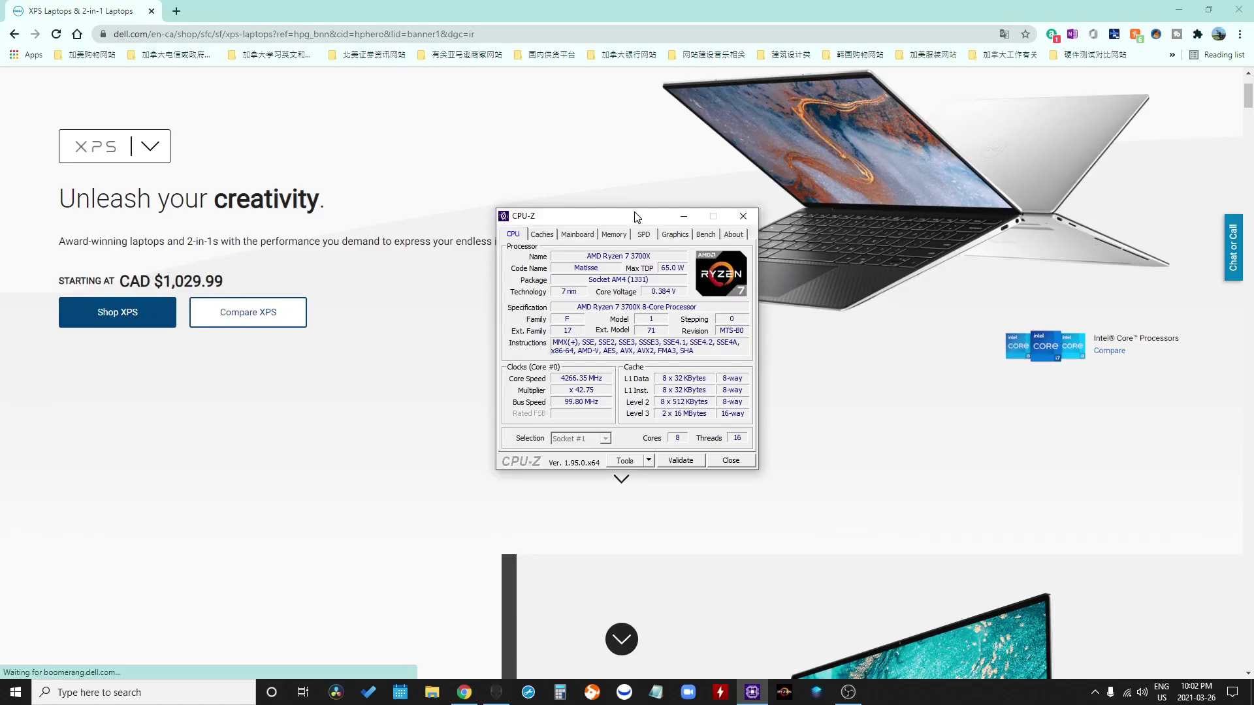
Confirm in CPU-Z's Mainboard tab that the BIOS now reads 2.1.2, dated 02/25/2021
{"action": "mouse_move", "coordinate": [635, 216]}
{"action": "left_mouse_down"}
{"action": "mouse_move", "coordinate": [674, 220]}
{"action": "mouse_move", "coordinate": [634, 240]}
{"action": "left_mouse_up"}
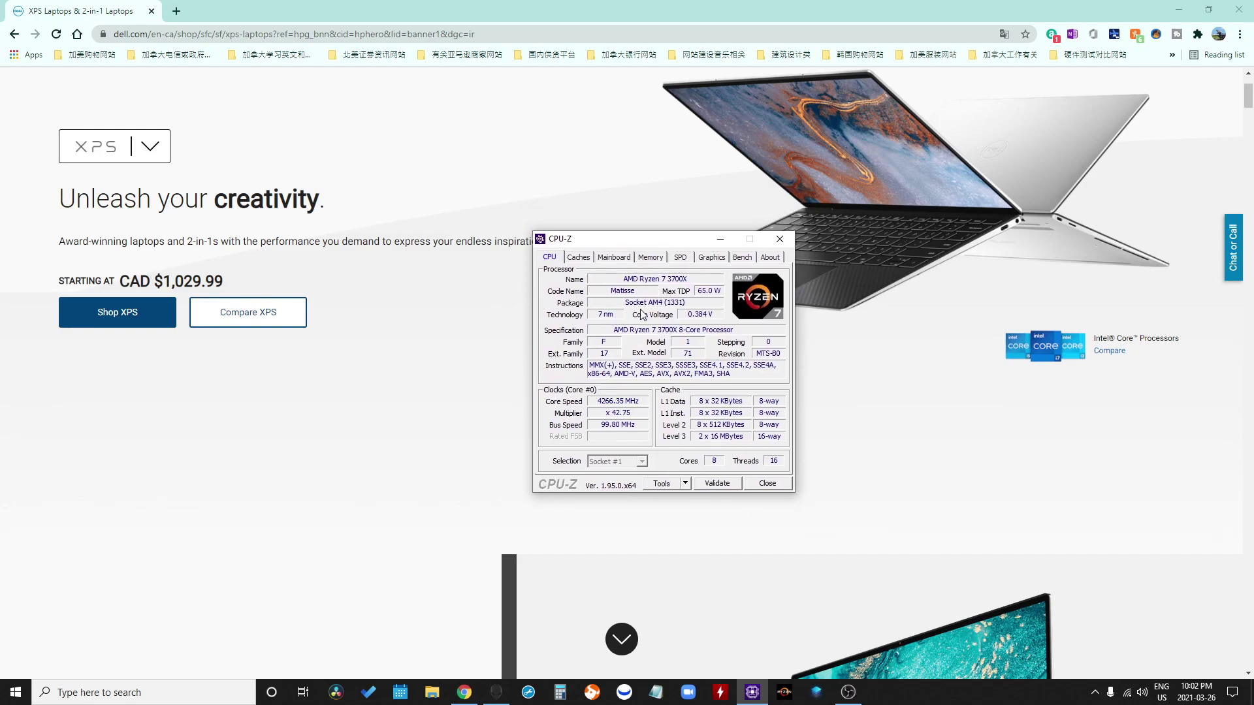
{"action": "left_click", "coordinate": [615, 258]}
{"action": "left_click_drag", "start_coordinate": [667, 242], "coordinate": [655, 254]}
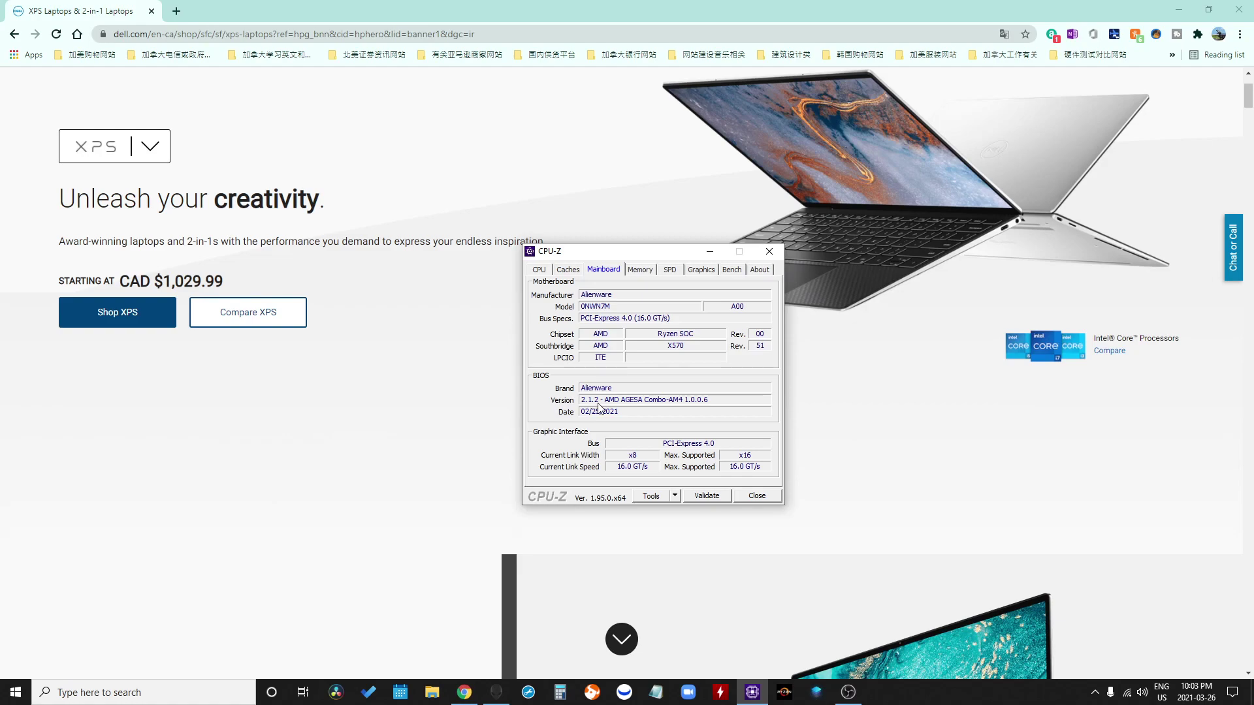
{"action": "left_click_drag", "start_coordinate": [656, 255], "coordinate": [634, 260]}
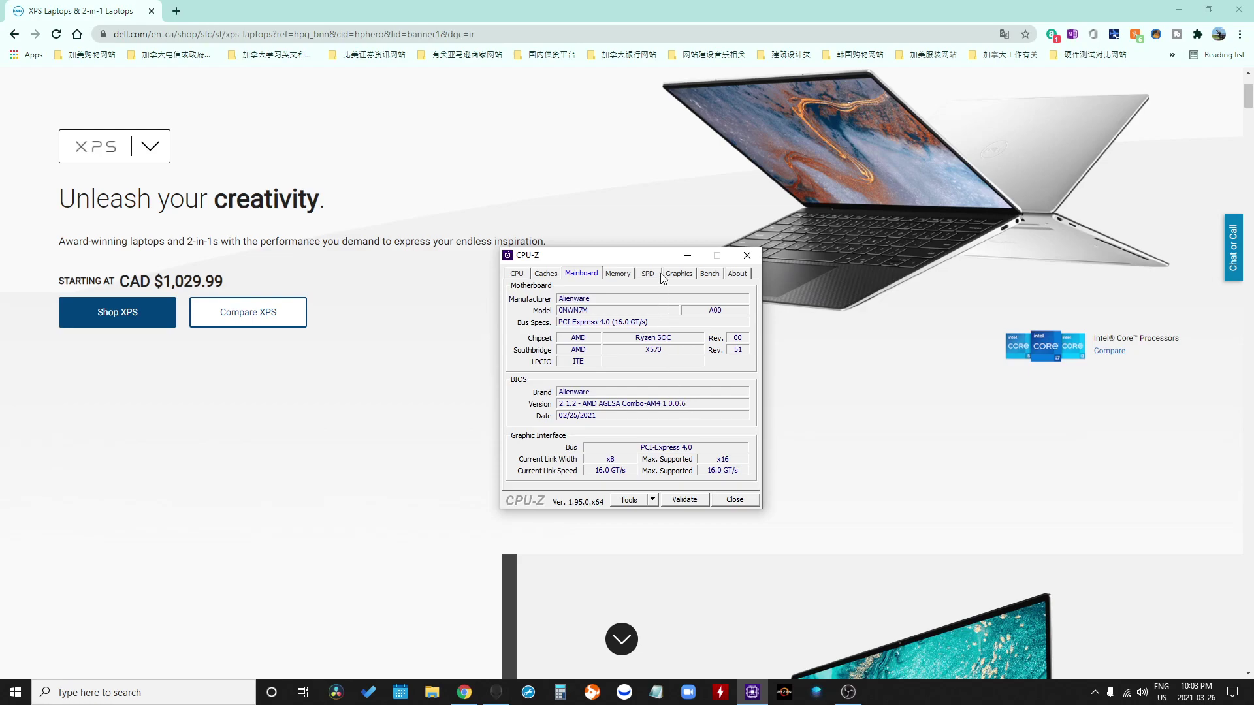
{"action": "left_click_drag", "start_coordinate": [651, 255], "coordinate": [668, 204]}
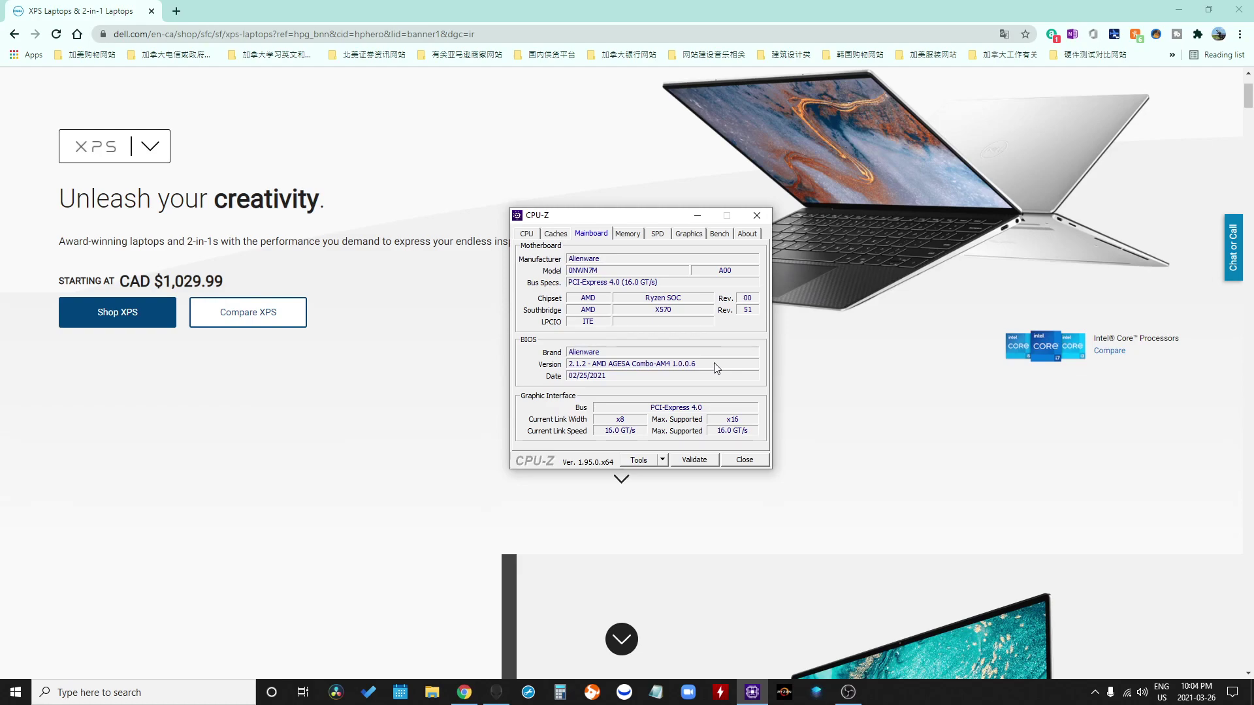
{"action": "left_click_drag", "start_coordinate": [650, 220], "coordinate": [673, 200]}
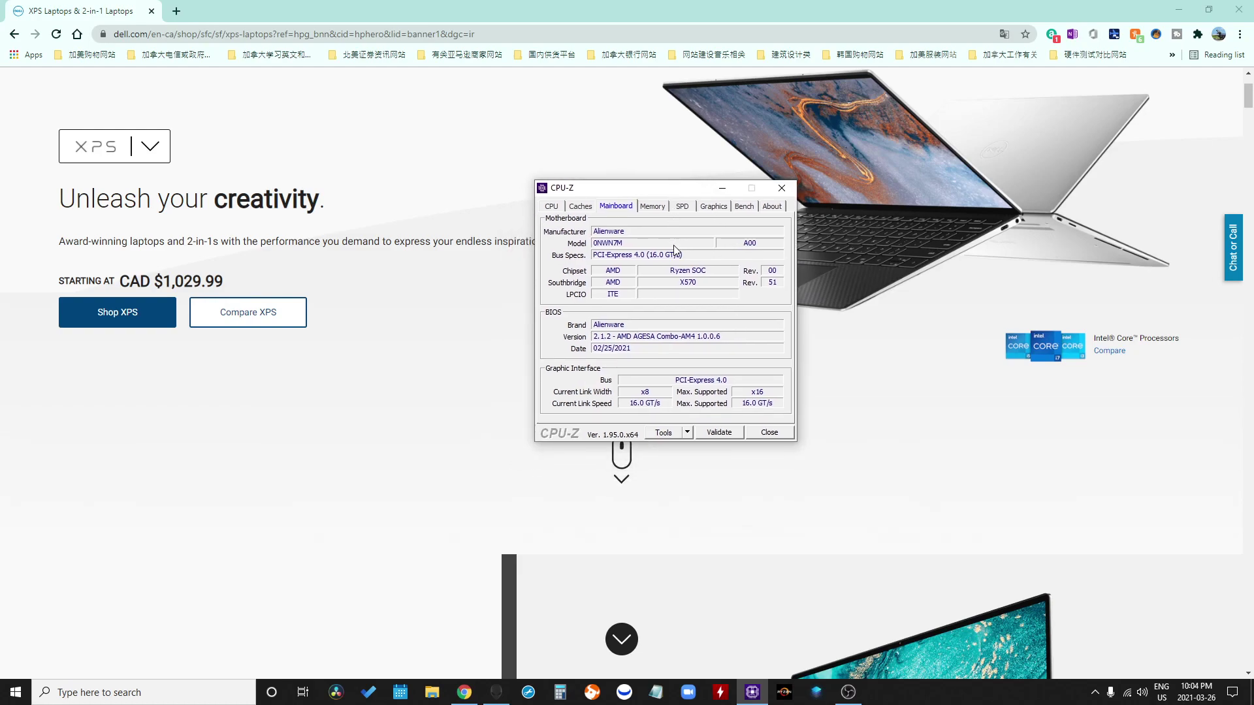